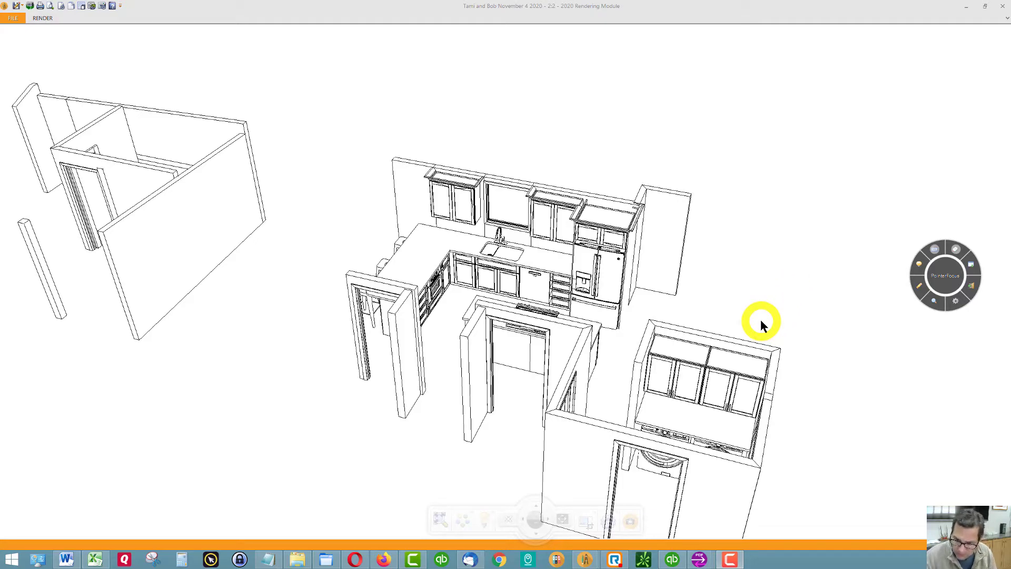
Orbit the model from an overhead kitchen view to looking down into the bathroom.
middle_drag(688, 385, 164, 254)
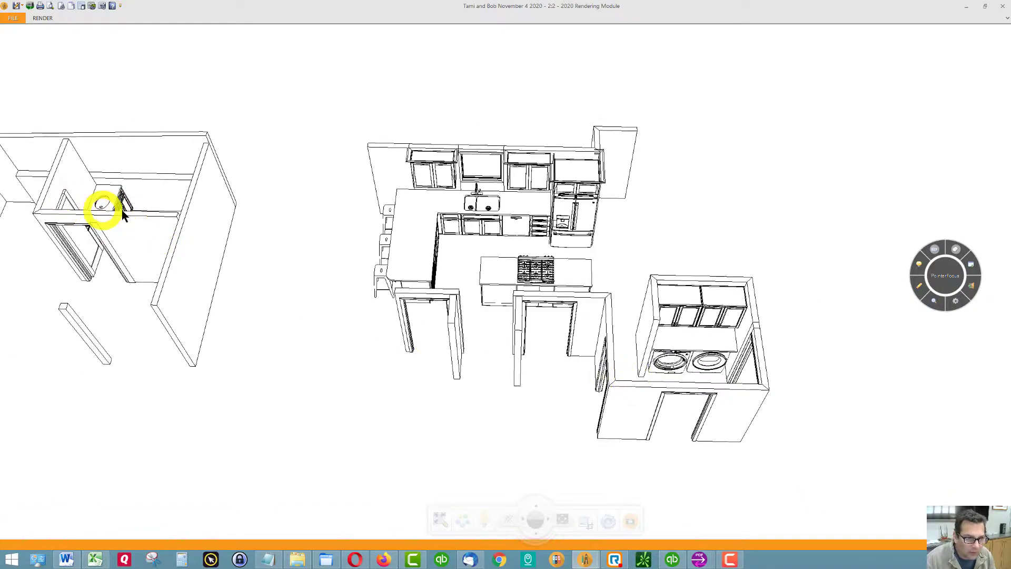
middle_drag(237, 339, 528, 403)
scroll(528, 402, up, 6)
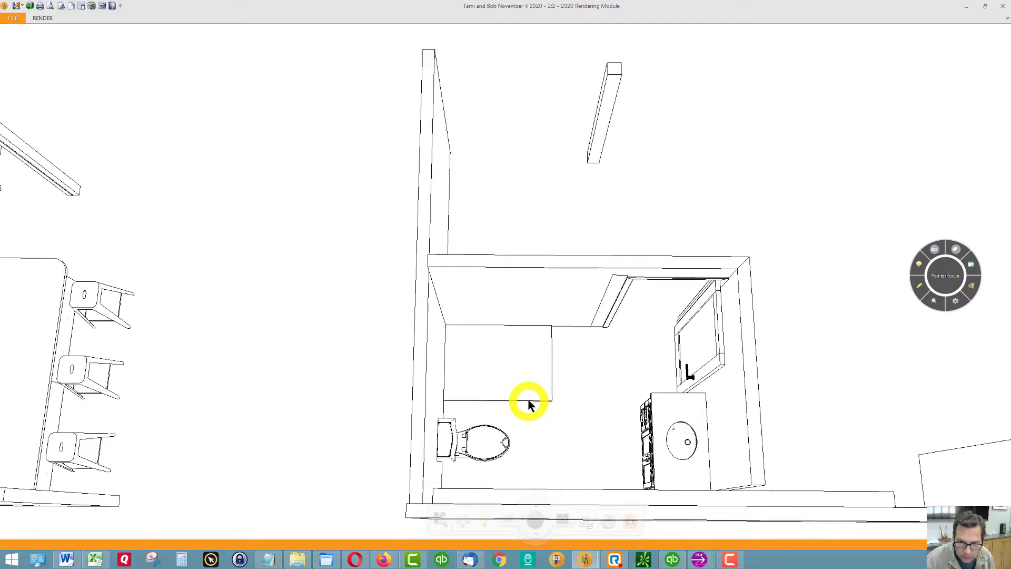
scroll(526, 401, down, 2)
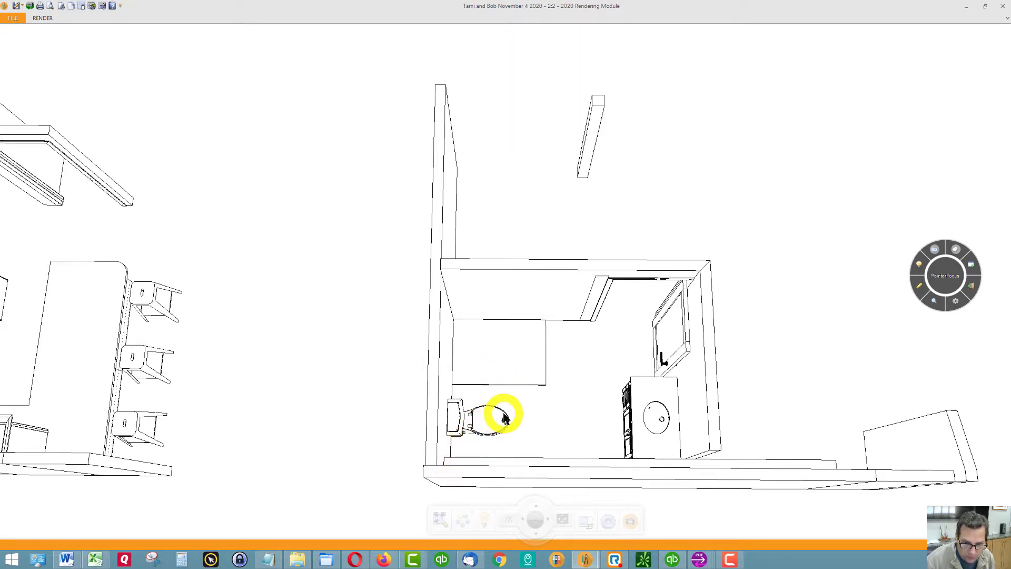
click(919, 286)
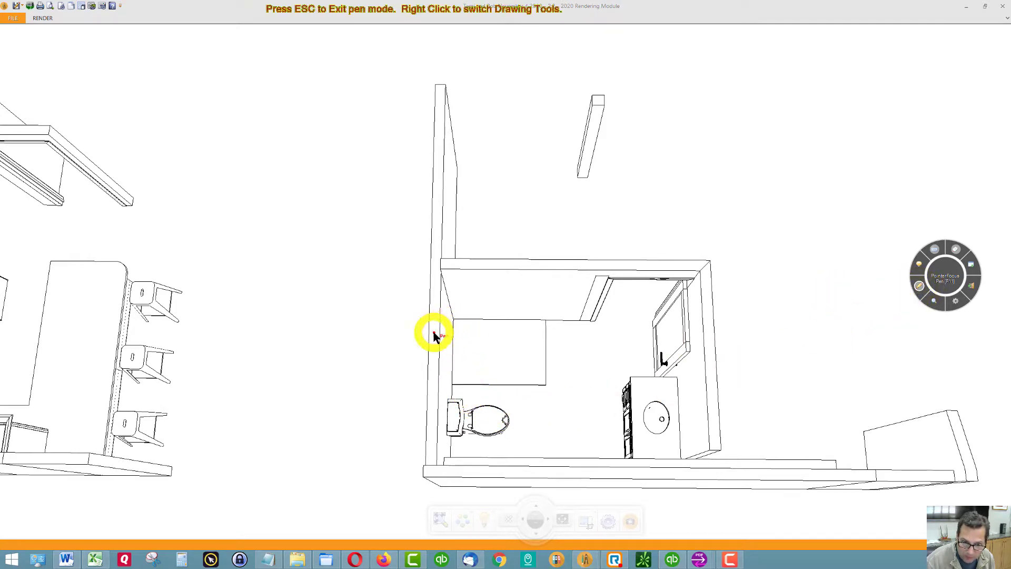
drag(434, 335, 442, 341)
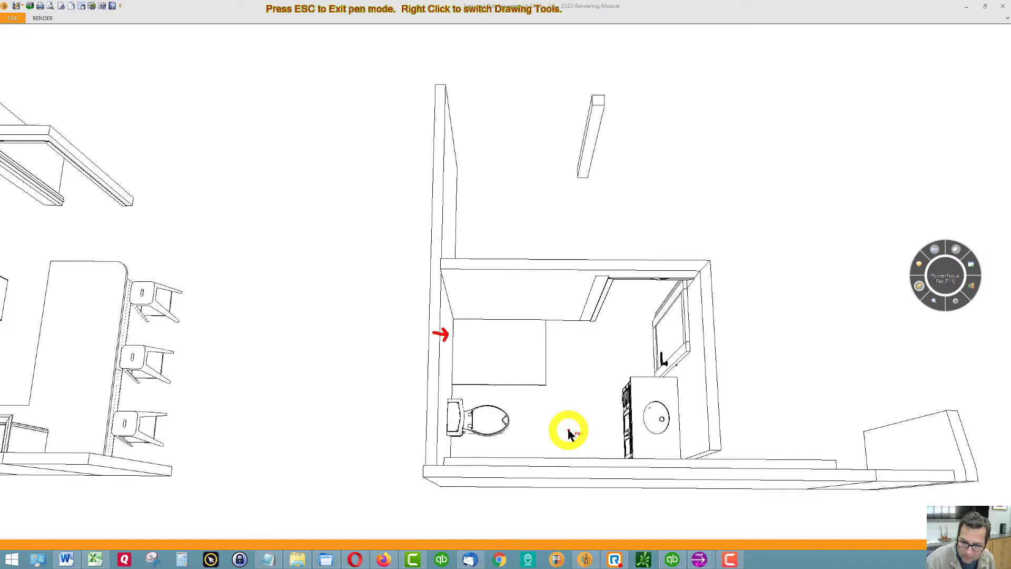
click(913, 289)
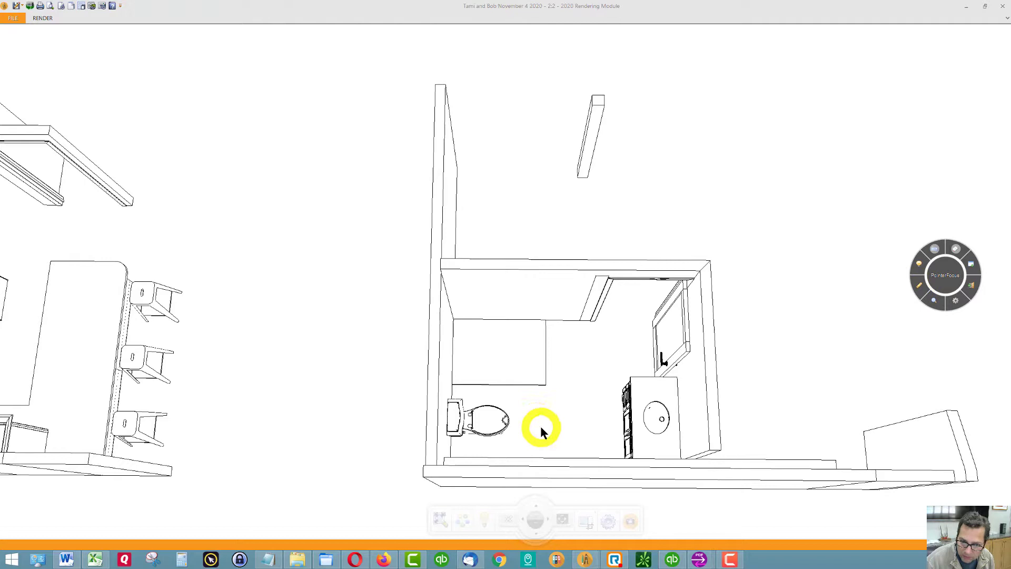
scroll(540, 429, down, 1)
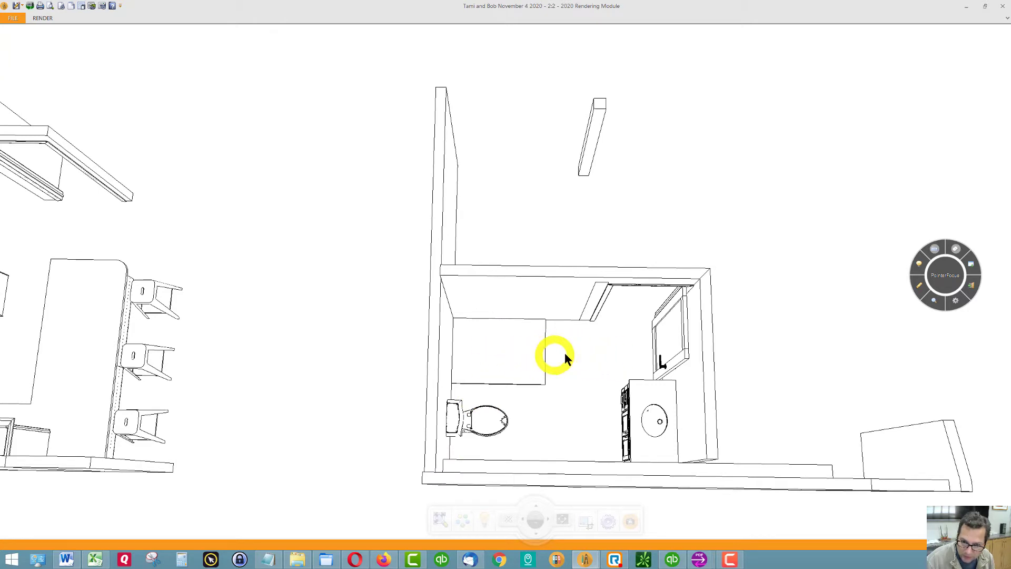
click(919, 285)
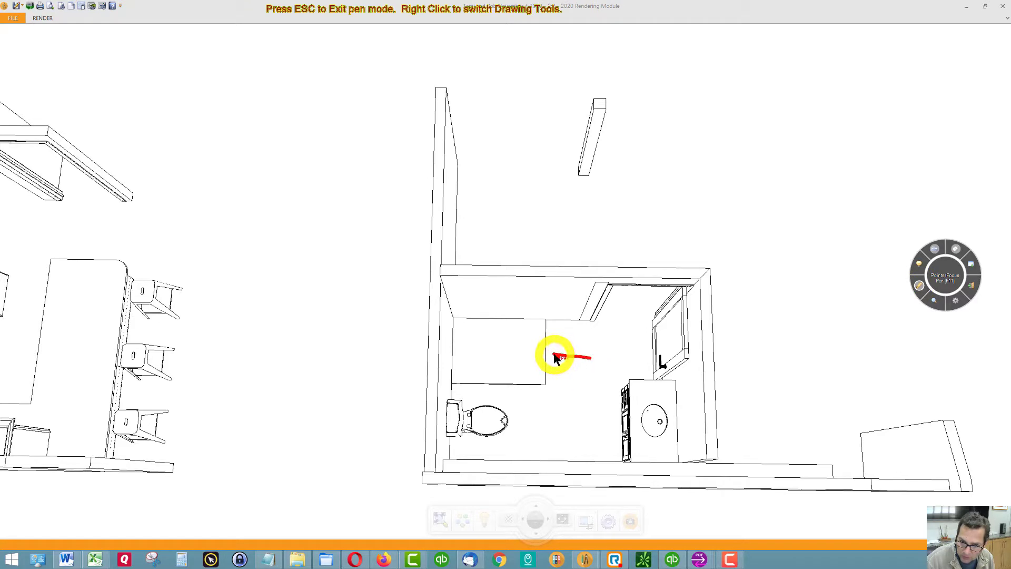
drag(567, 343, 557, 365)
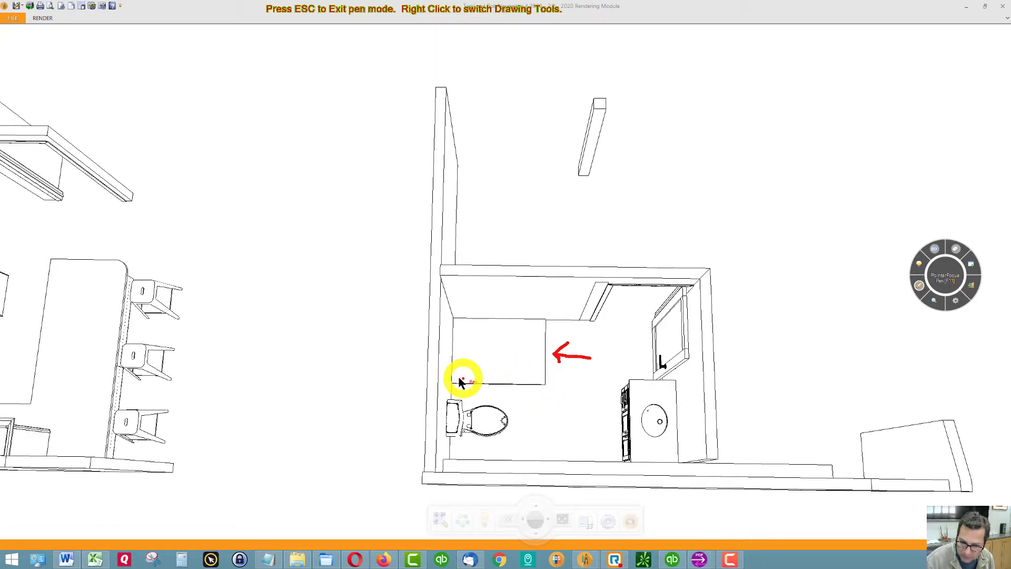
drag(456, 381, 477, 380)
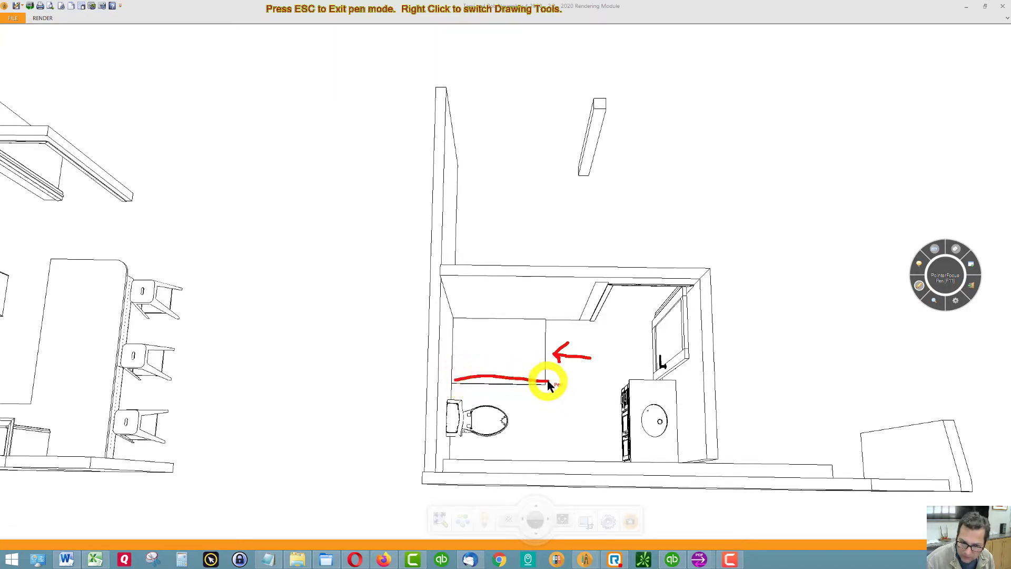
drag(542, 321, 538, 349)
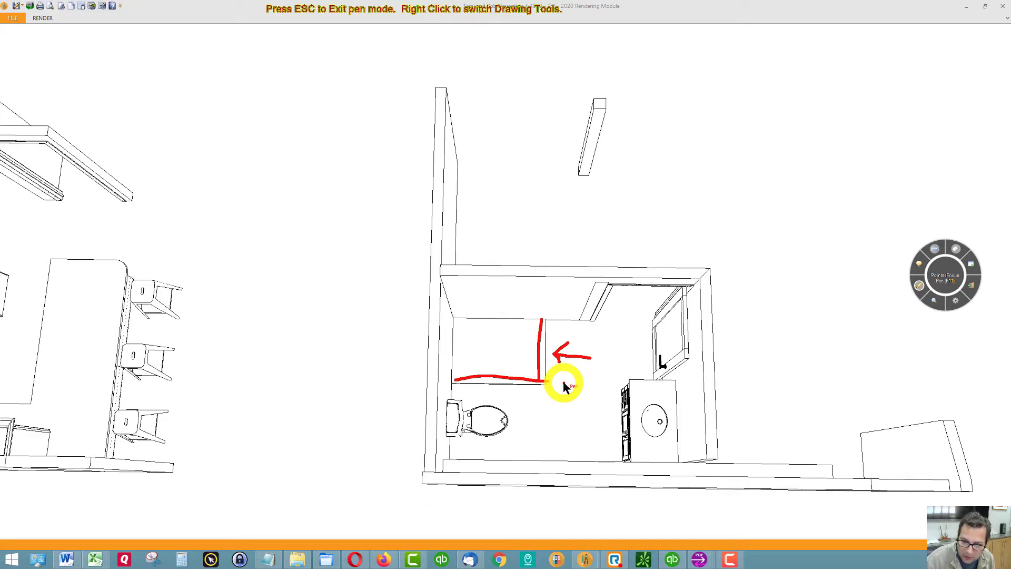
click(919, 287)
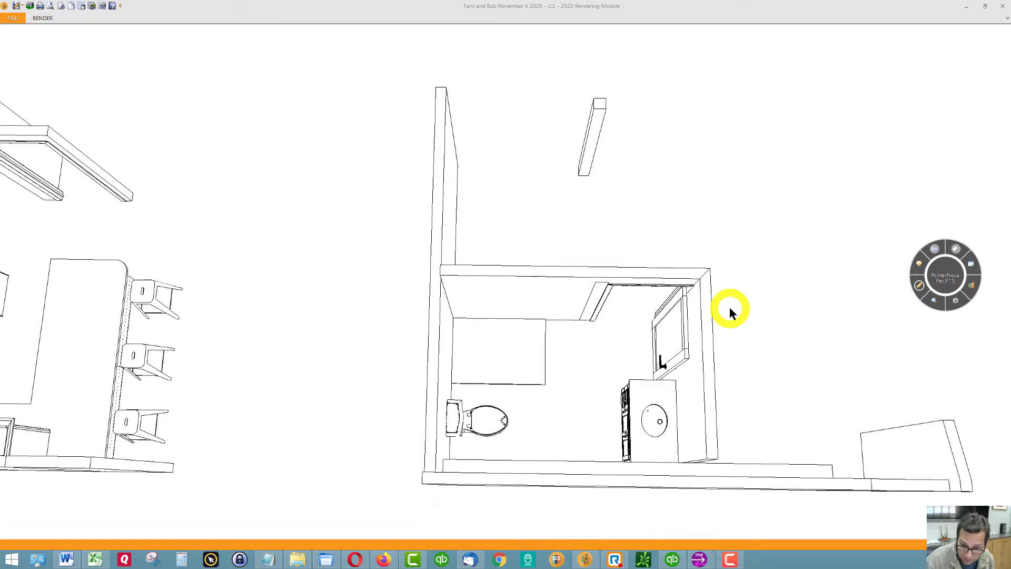
Check the vanity's attributes: 36" wide, 34 1/2" high, 21" deep, undermount sink.
drag(647, 411, 667, 384)
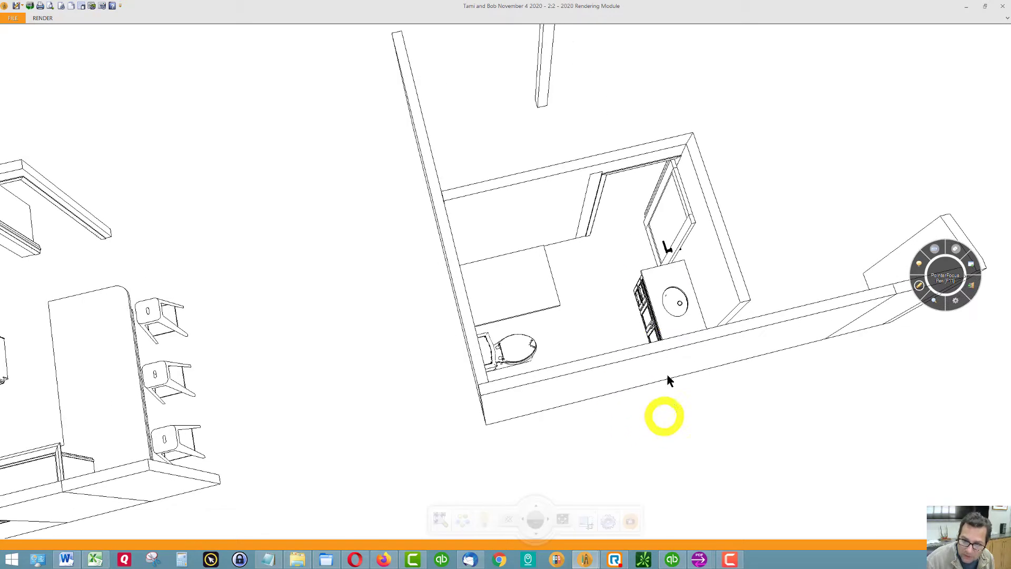
right_click(653, 323)
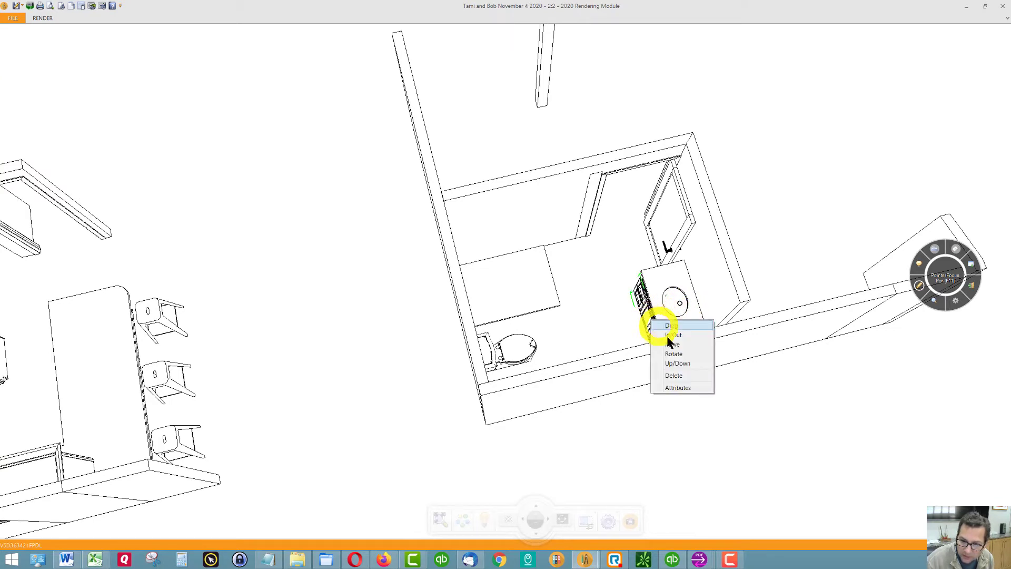
click(677, 384)
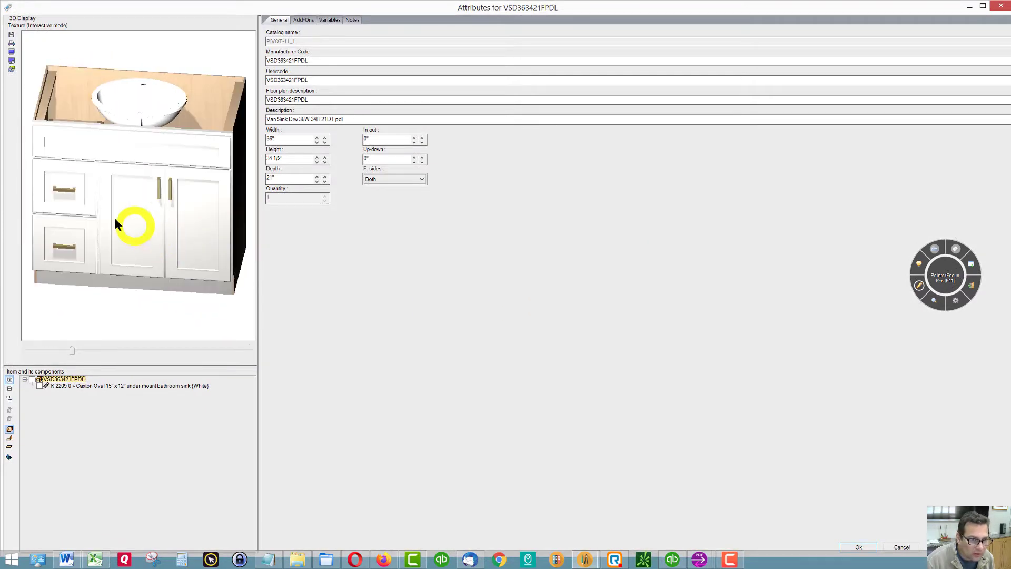
drag(74, 216, 164, 203)
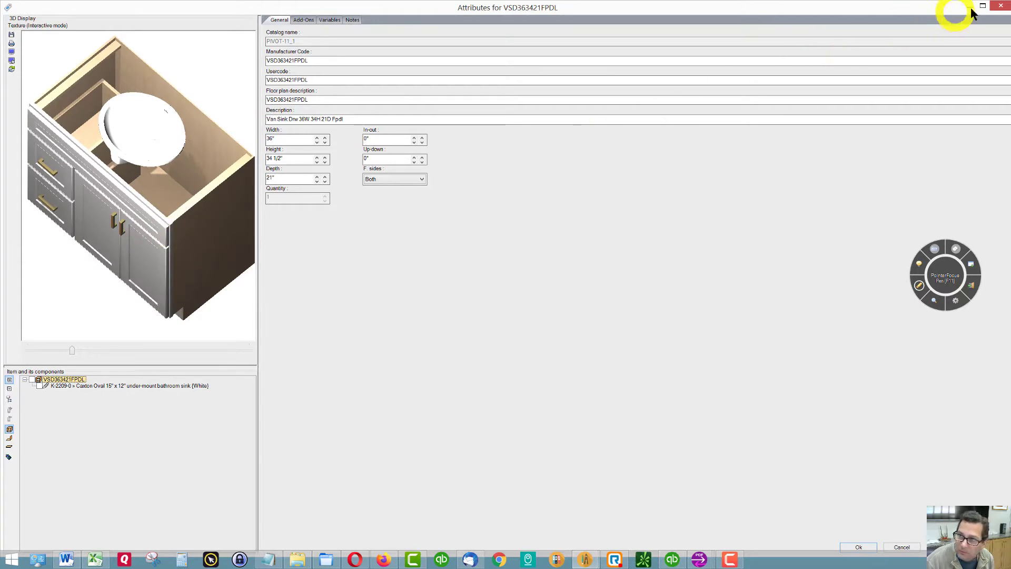
click(1001, 7)
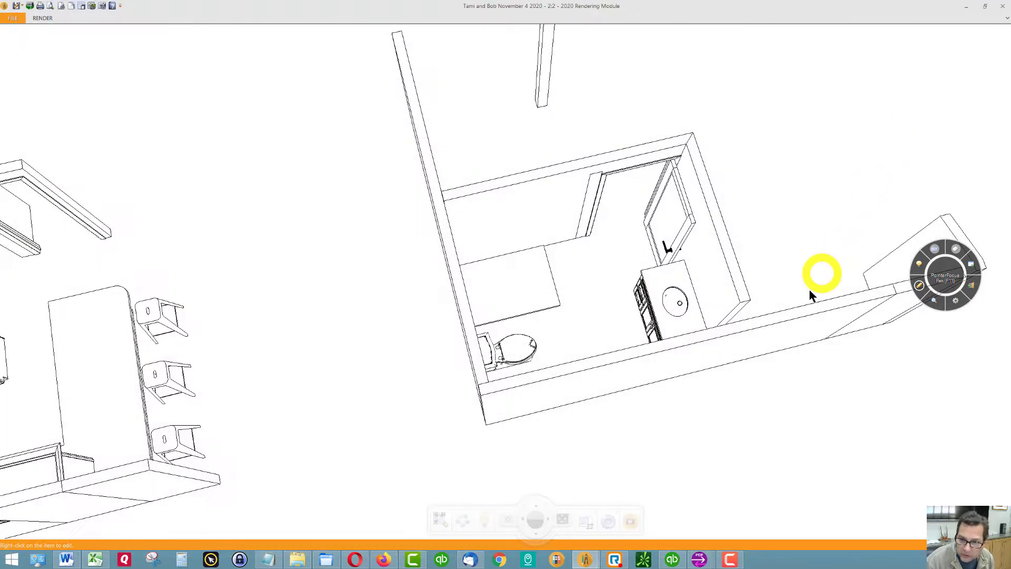
Mark the bathroom window with a temporary red arrow, clear it, and re-angle the bathroom.
middle_drag(817, 271, 726, 298)
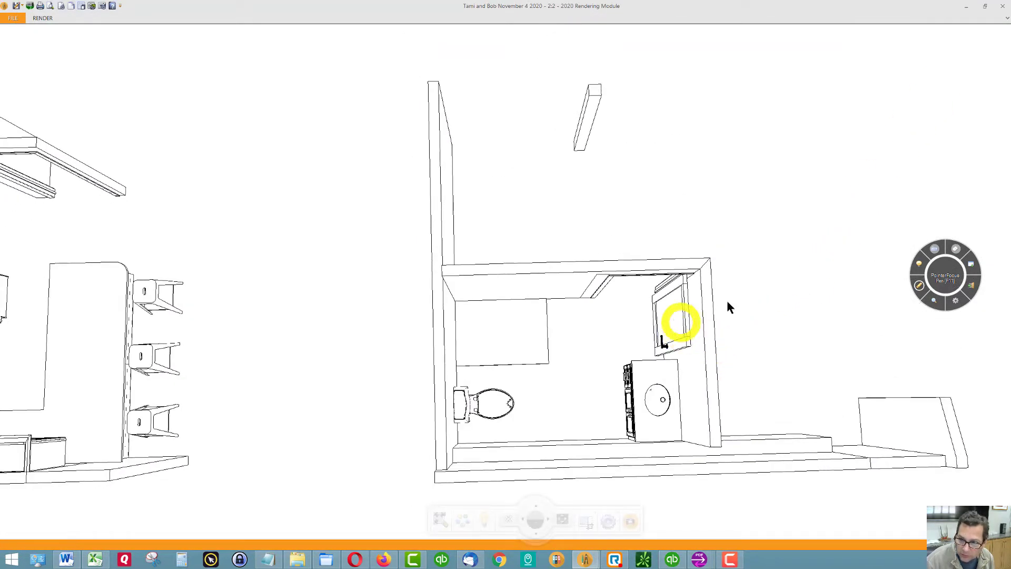
click(919, 285)
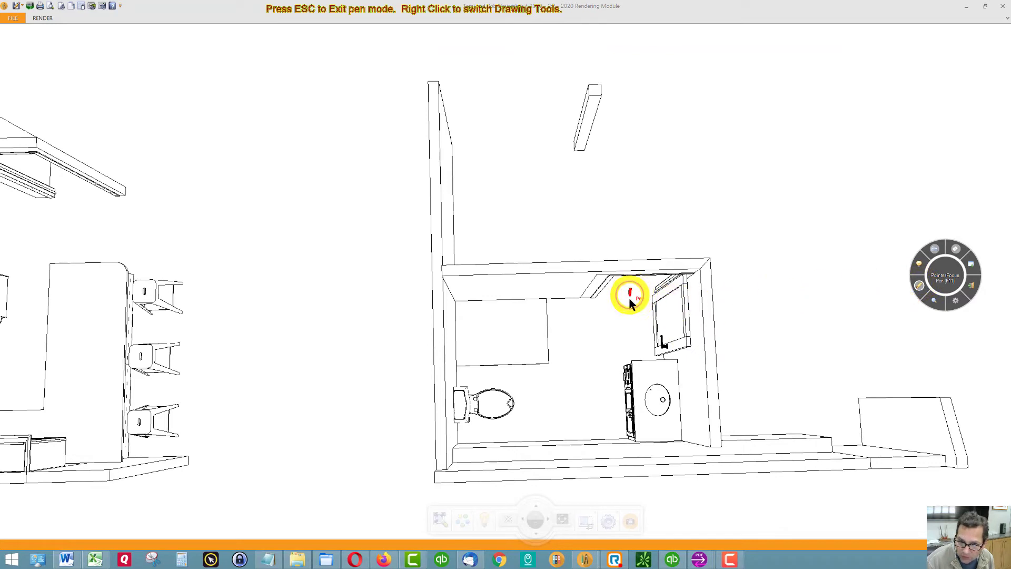
drag(630, 299, 645, 325)
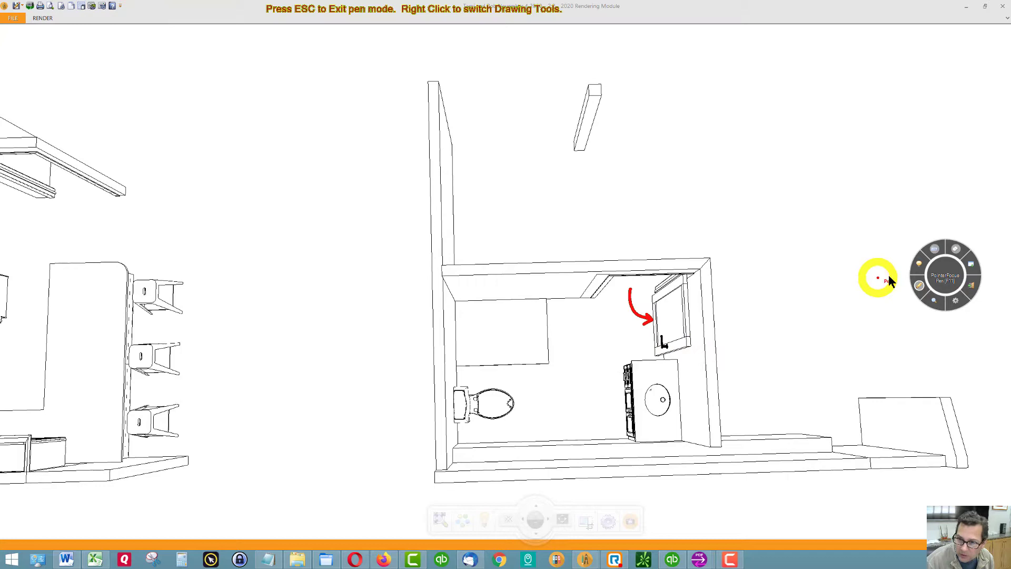
click(917, 286)
drag(722, 379, 505, 464)
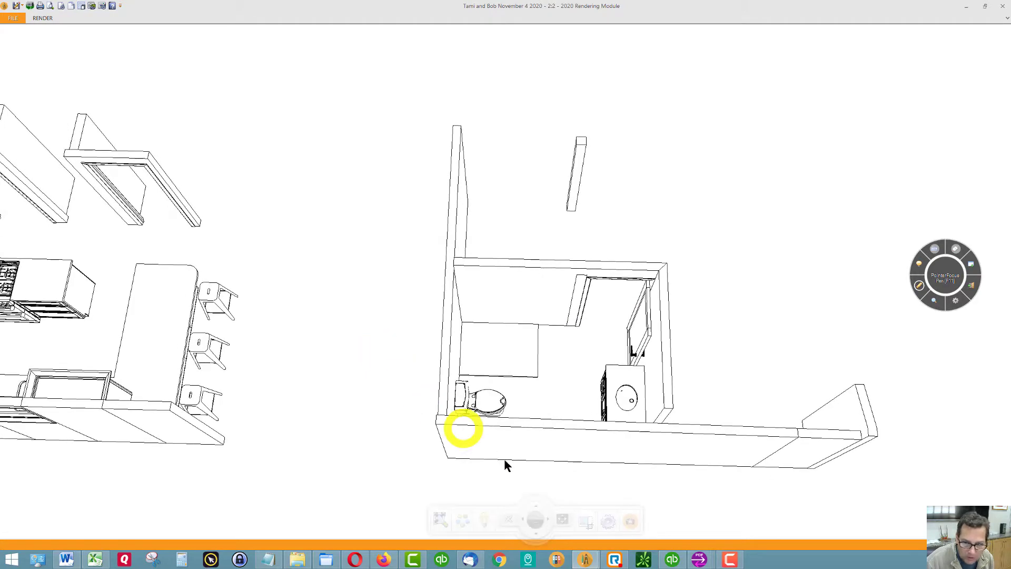
Pan and zoom into the kitchen, then orbit low to show its cabinets.
drag(525, 520, 524, 523)
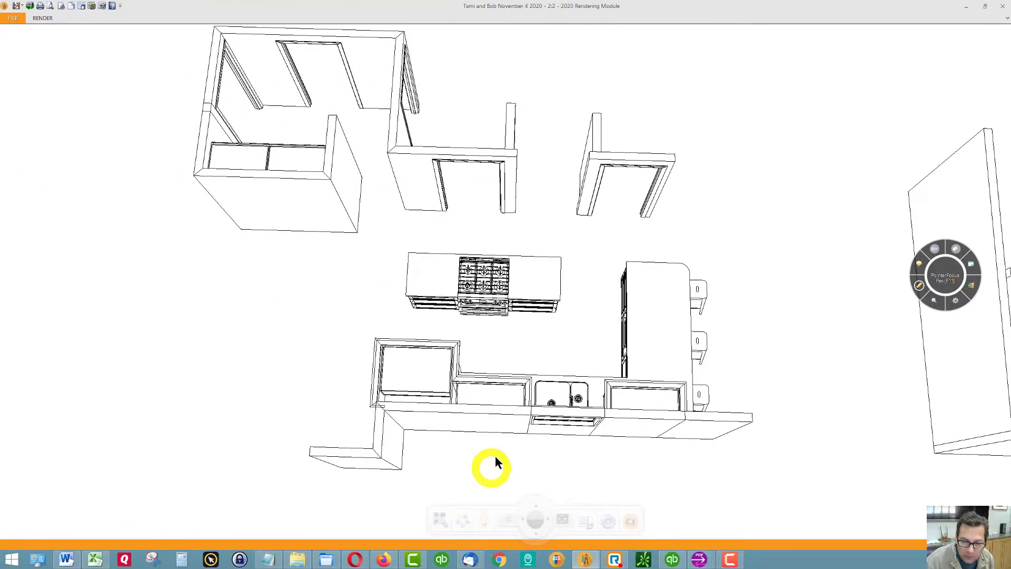
scroll(495, 457, up, 5)
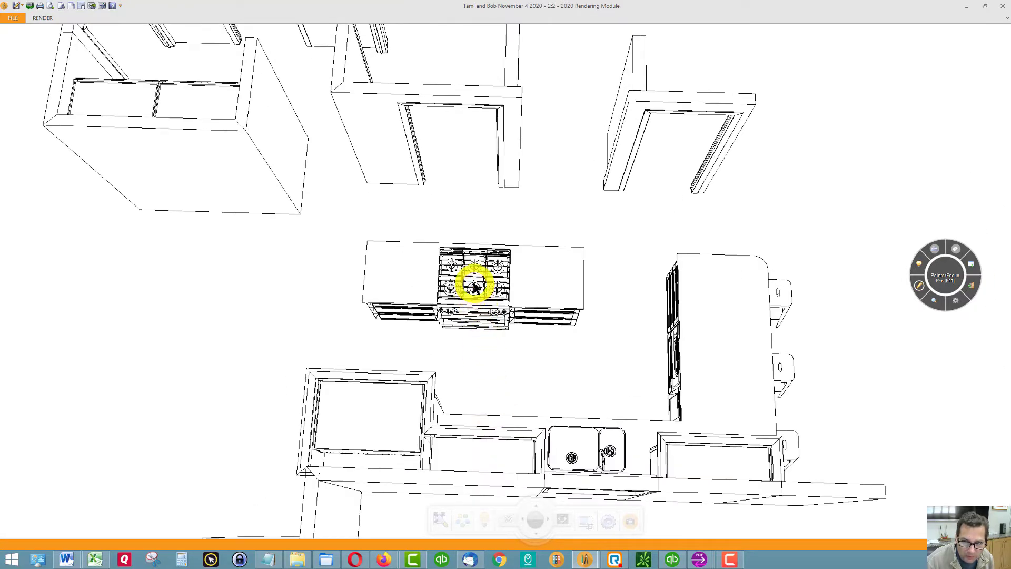
drag(481, 361, 645, 428)
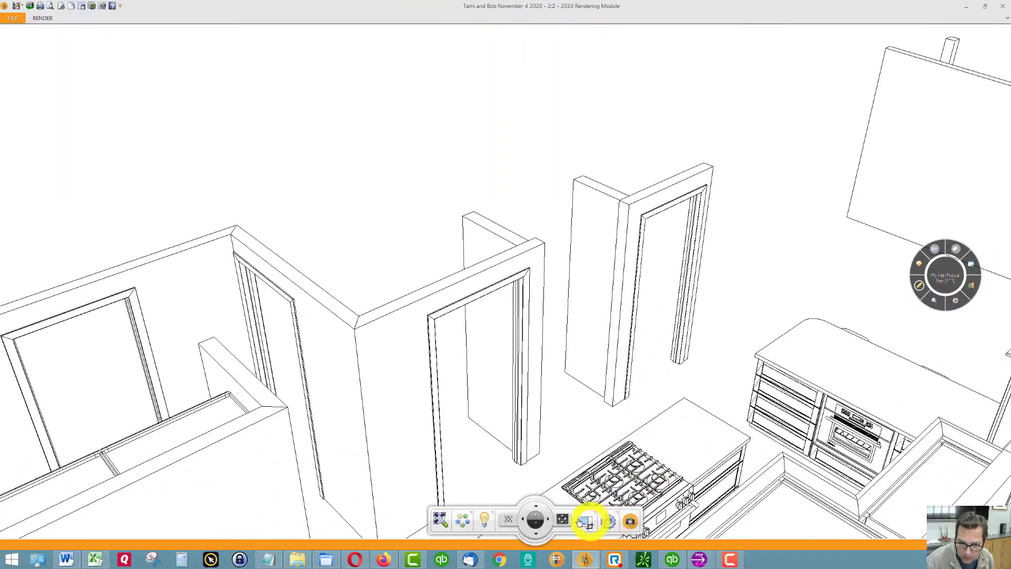
drag(546, 519, 535, 460)
drag(532, 528, 684, 422)
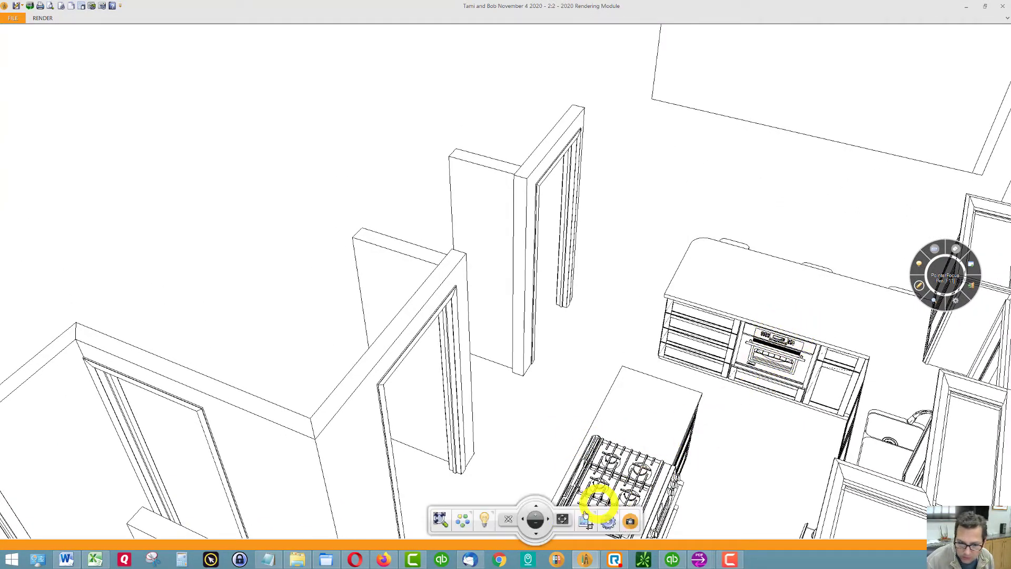
drag(520, 517, 584, 480)
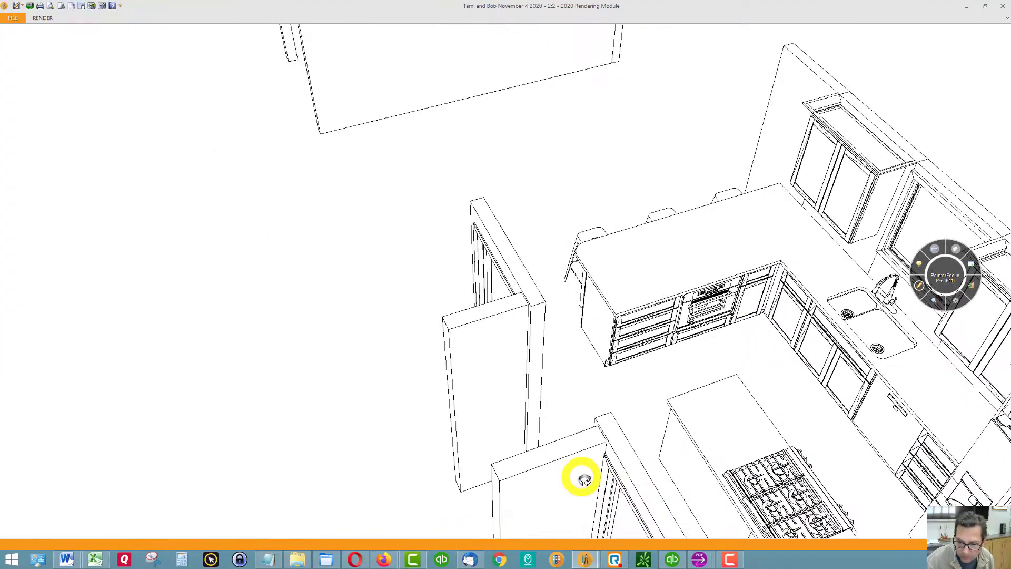
drag(547, 535, 542, 429)
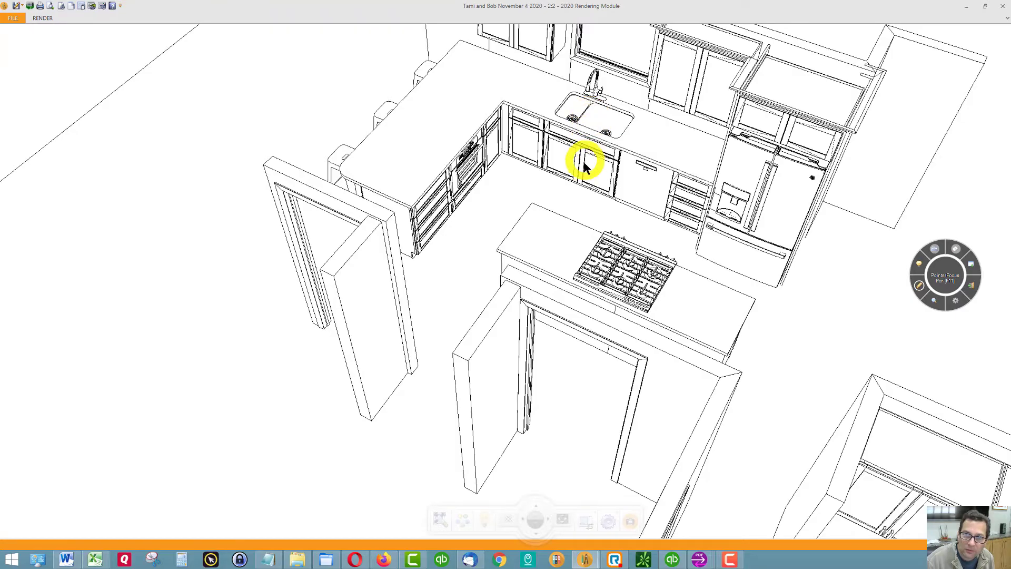
Orbit around the sink run, island, refrigerator and laundry room to the stools' side.
drag(537, 509, 537, 509)
drag(607, 402, 620, 399)
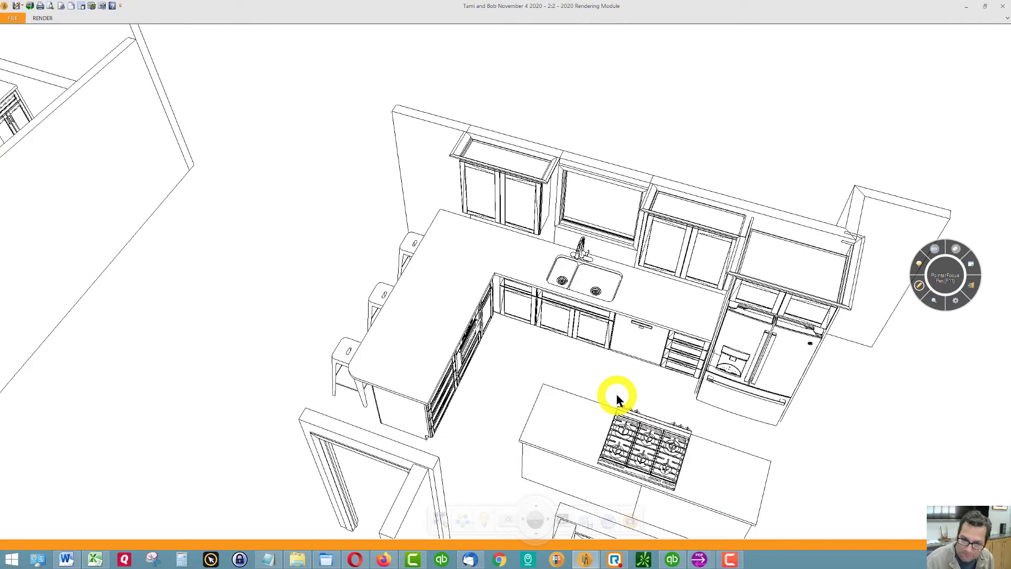
drag(617, 393, 639, 409)
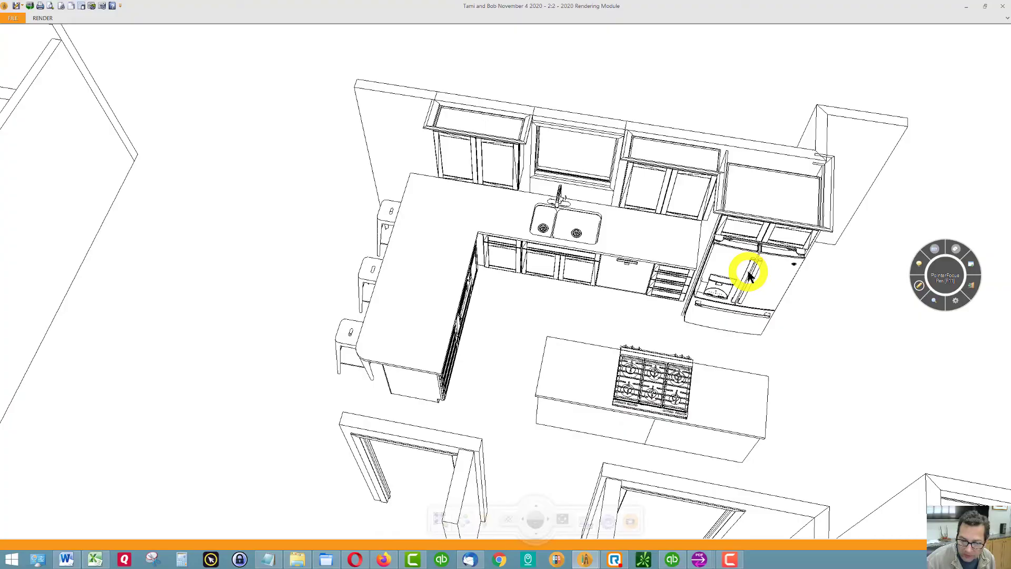
drag(544, 399, 606, 367)
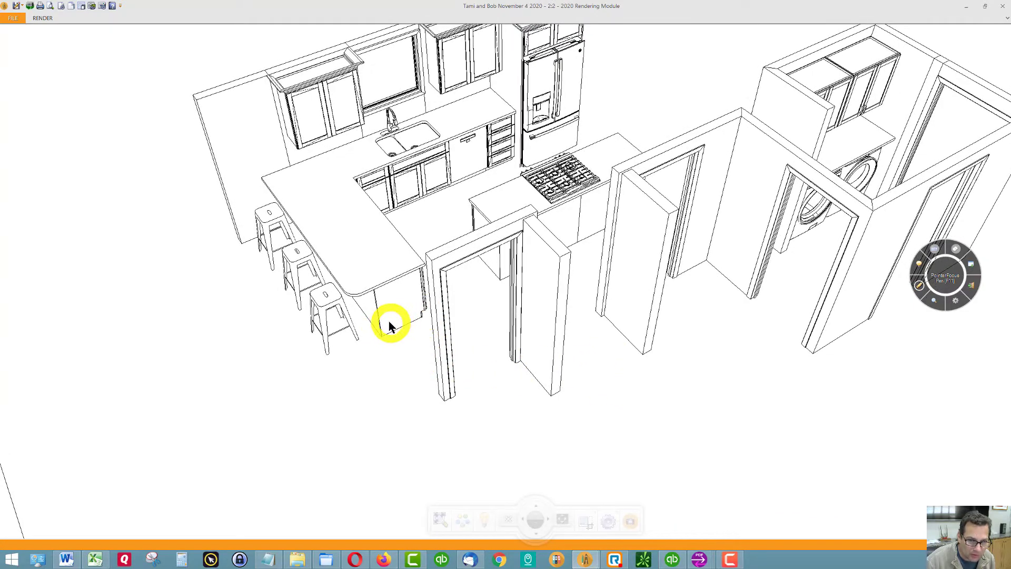
middle_drag(422, 349, 413, 326)
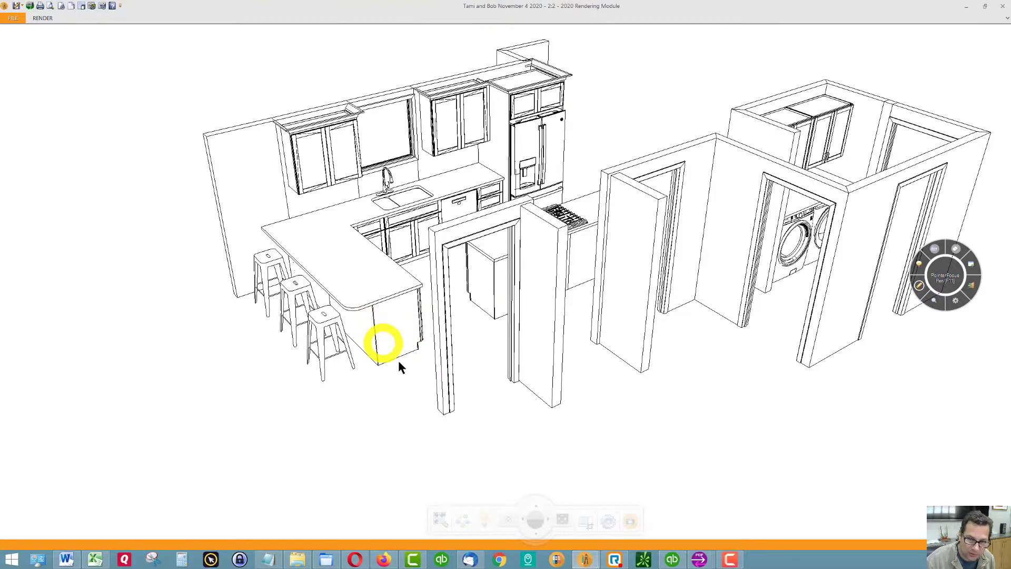
middle_drag(400, 367, 448, 447)
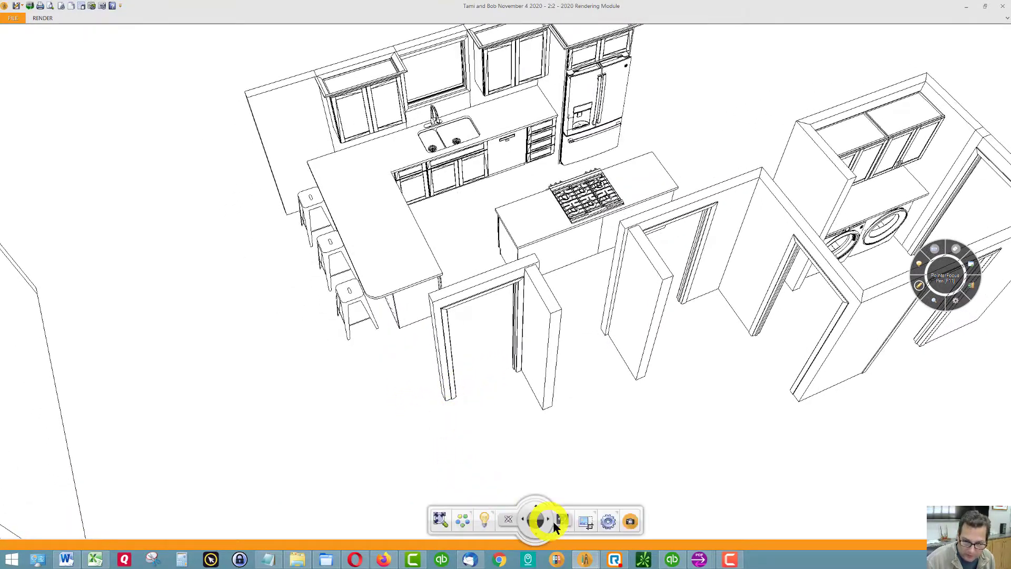
Orbit into the laundry room to show the washer and dryer, then return overhead of the kitchen.
click(549, 519)
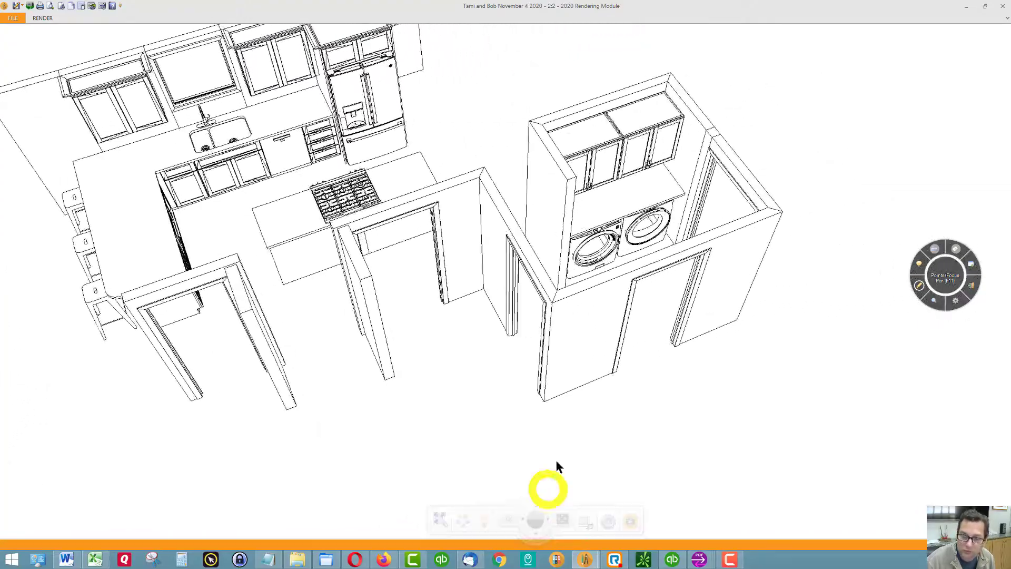
middle_drag(556, 463, 530, 424)
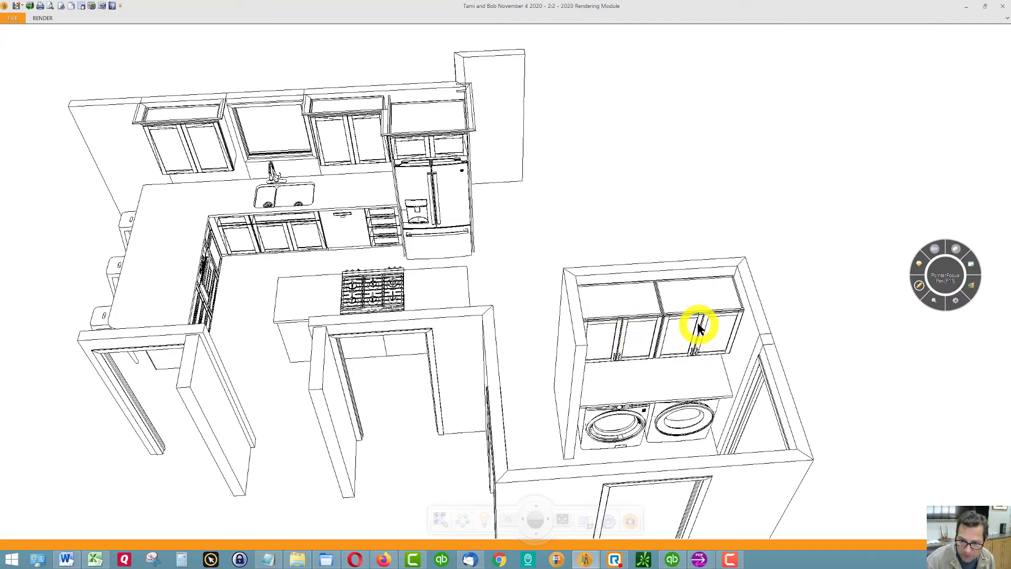
middle_drag(710, 366, 577, 389)
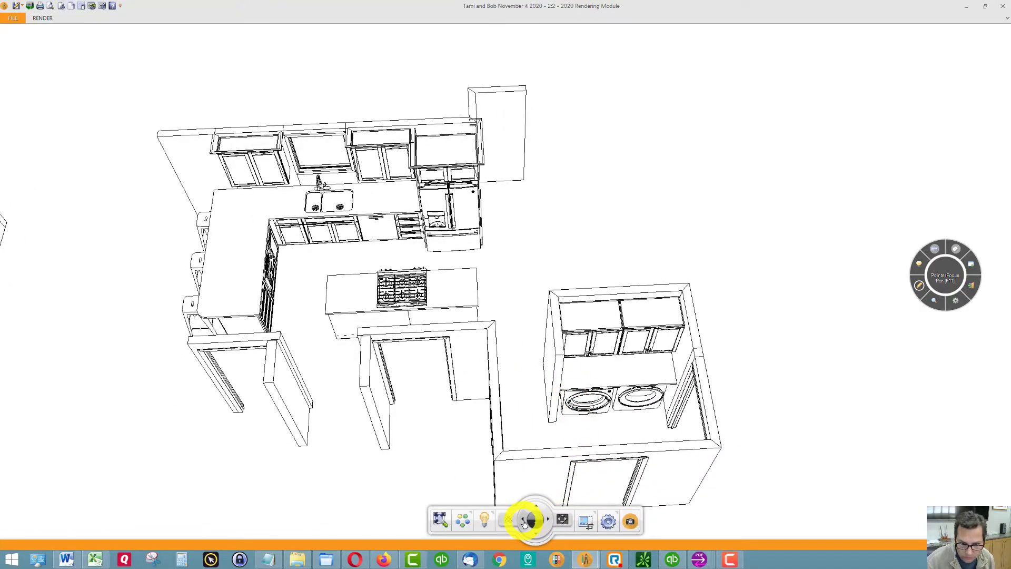
Pan over to the bathroom and back, ending near top-down on the kitchen and laundry room.
drag(525, 521, 525, 521)
middle_drag(521, 495, 504, 476)
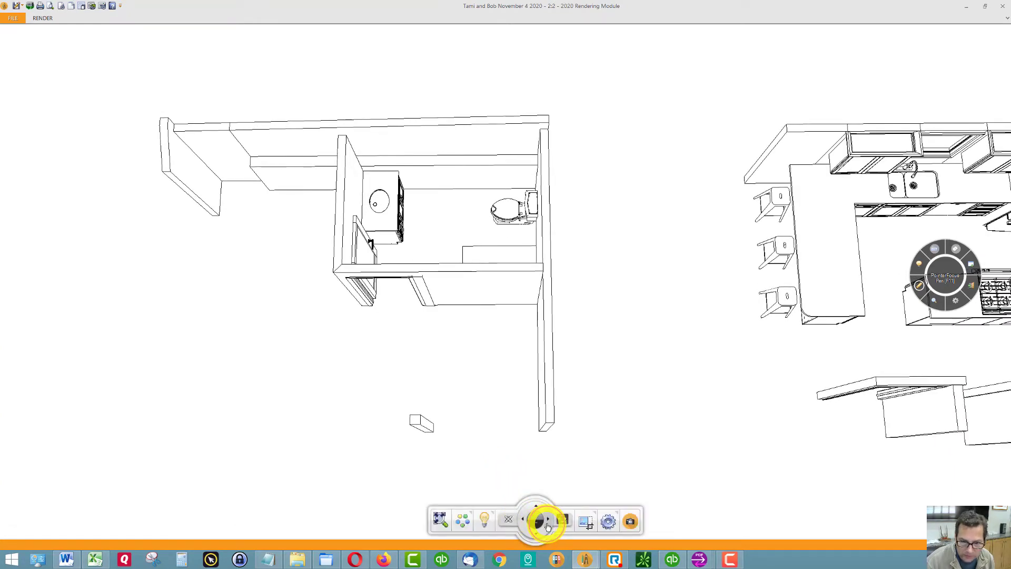
drag(547, 526, 550, 513)
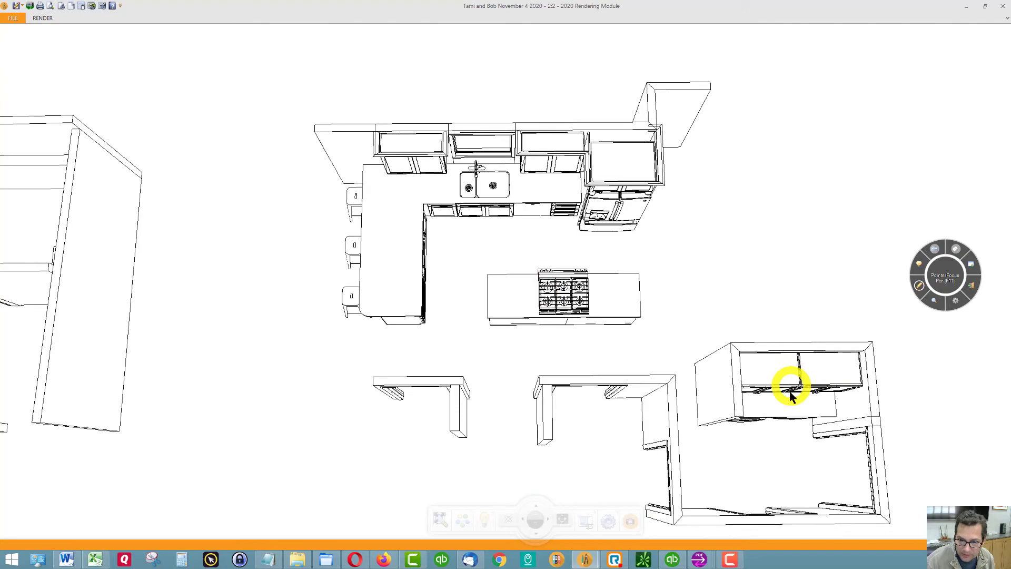